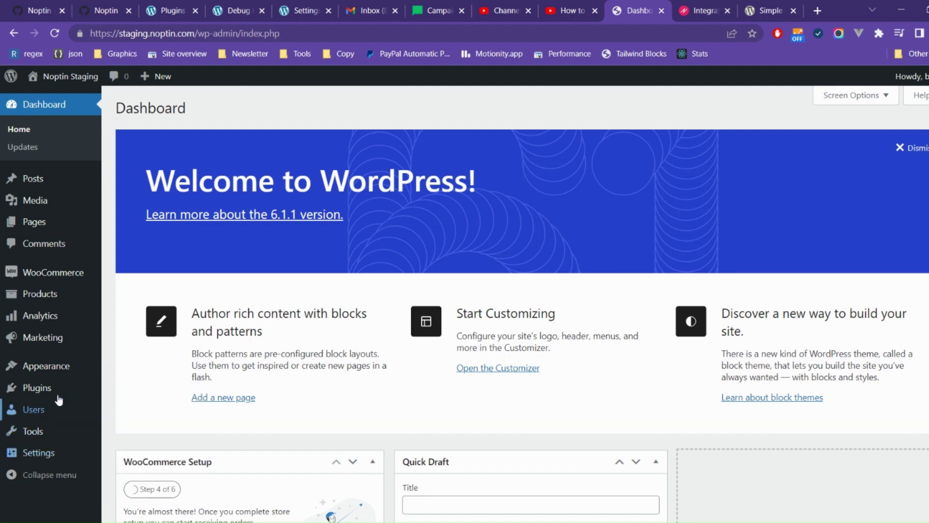
# Search the plugin directory for 'noptin' and view the Noptin newsletter plugin's details
pyautogui.moveTo(37, 388)
pyautogui.click(141, 407)
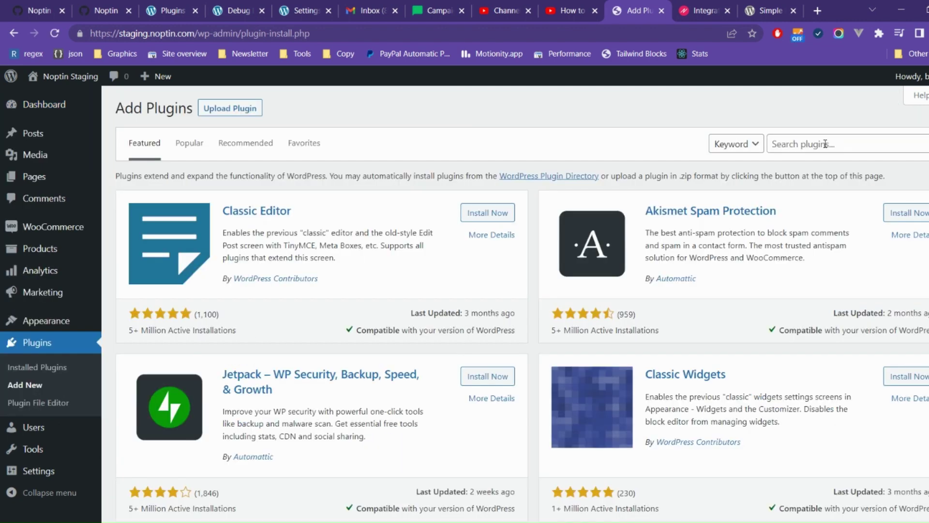
pyautogui.click(830, 143)
pyautogui.write('nopti')
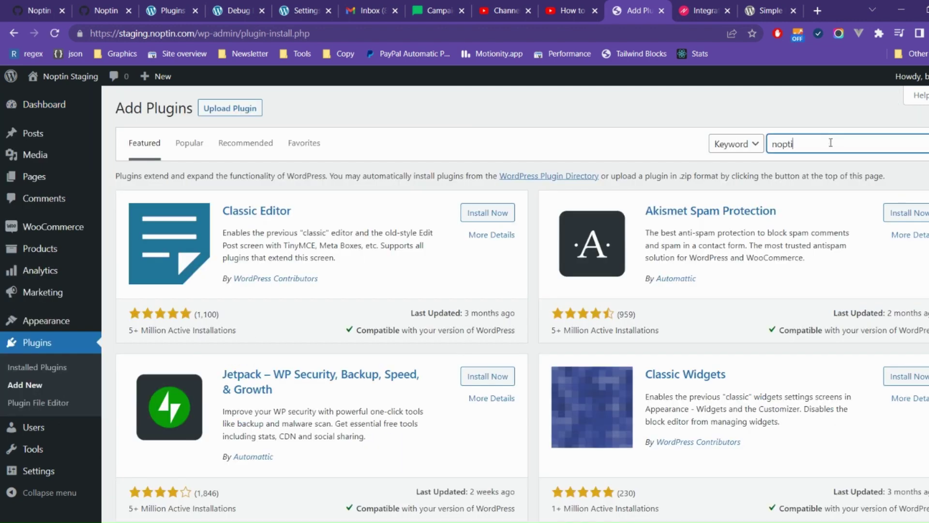
pyautogui.write('n')
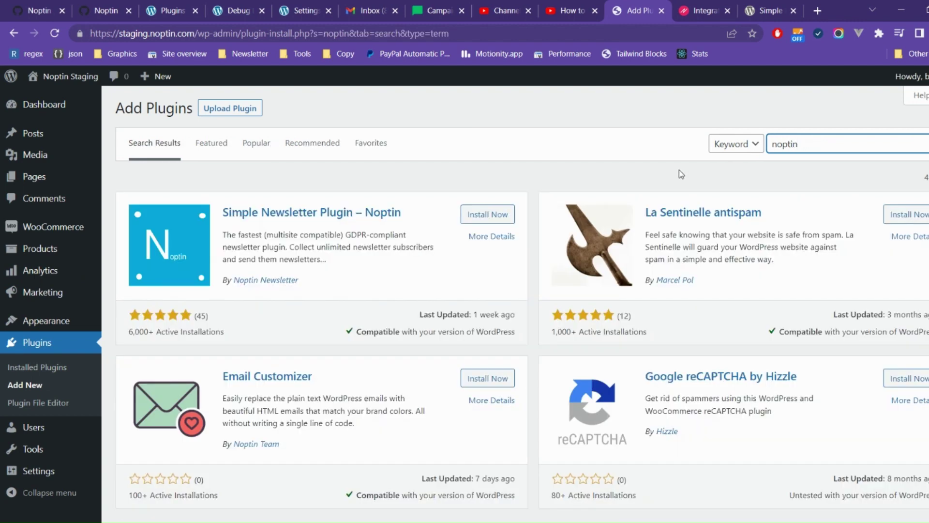
pyautogui.click(479, 241)
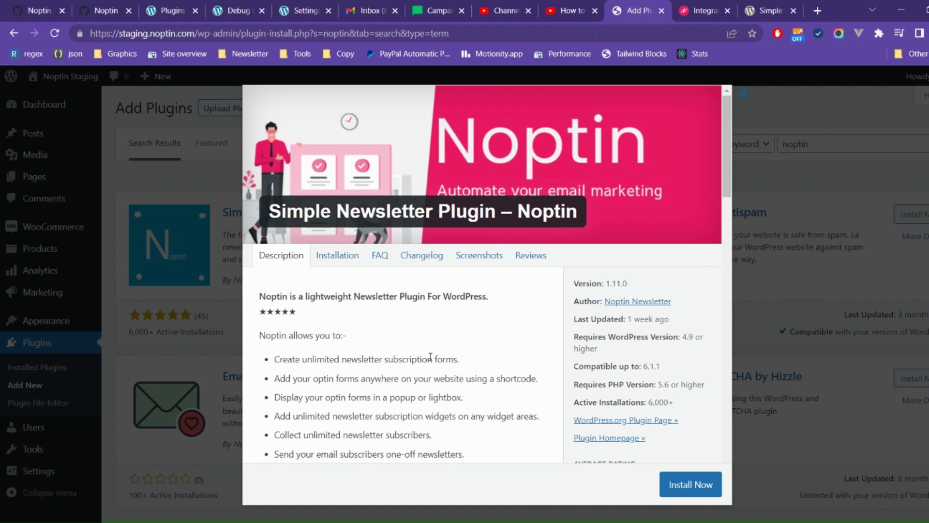
pyautogui.scroll(-1, 431, 357)
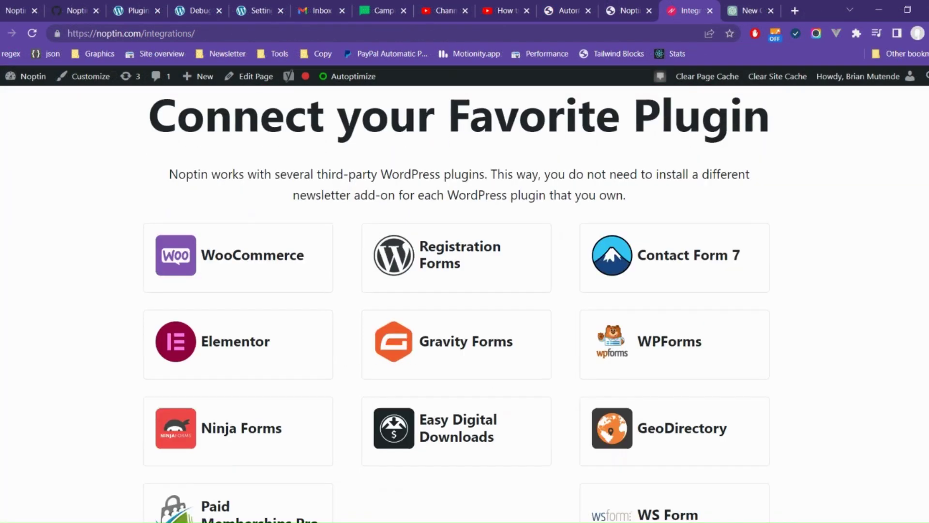
pyautogui.scroll(-1, 458, 305)
pyautogui.scroll(-2, 465, 305)
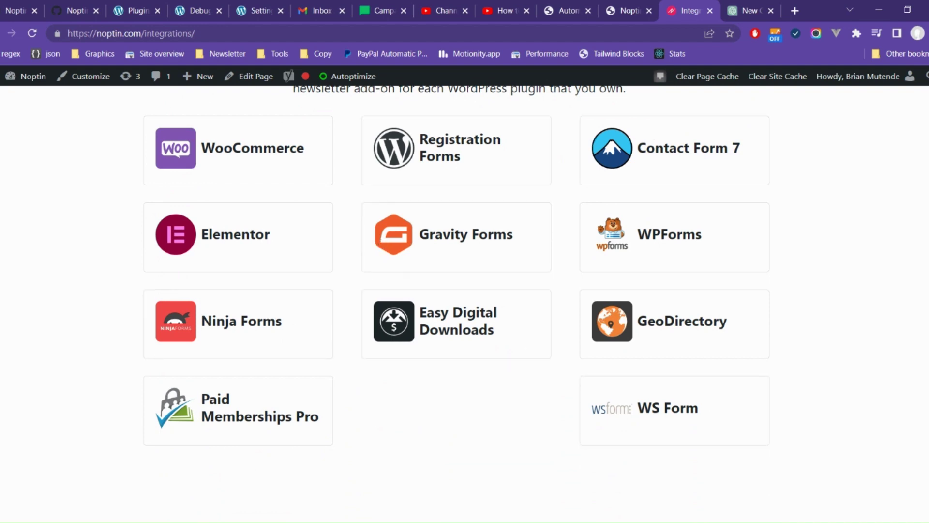
pyautogui.scroll(-5, 464, 305)
pyautogui.scroll(-2, 464, 305)
pyautogui.scroll(-1, 465, 306)
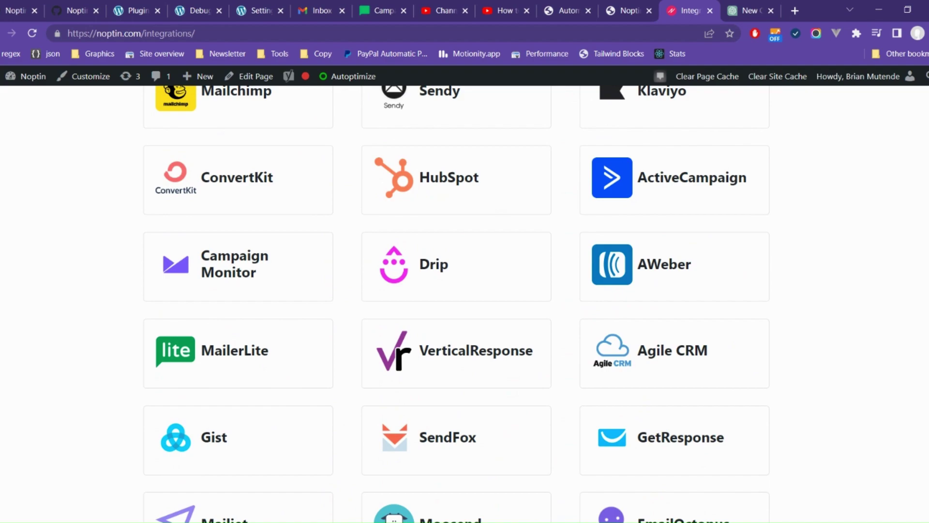
pyautogui.scroll(-3, 464, 305)
pyautogui.scroll(-5, 465, 305)
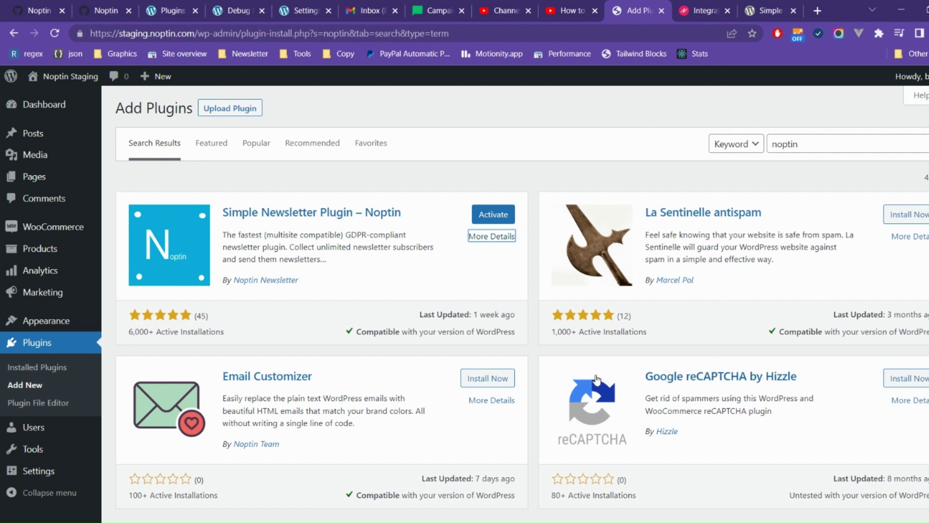
# Activate Noptin and go to Noptin Newsletter > Automation Rules
pyautogui.click(507, 218)
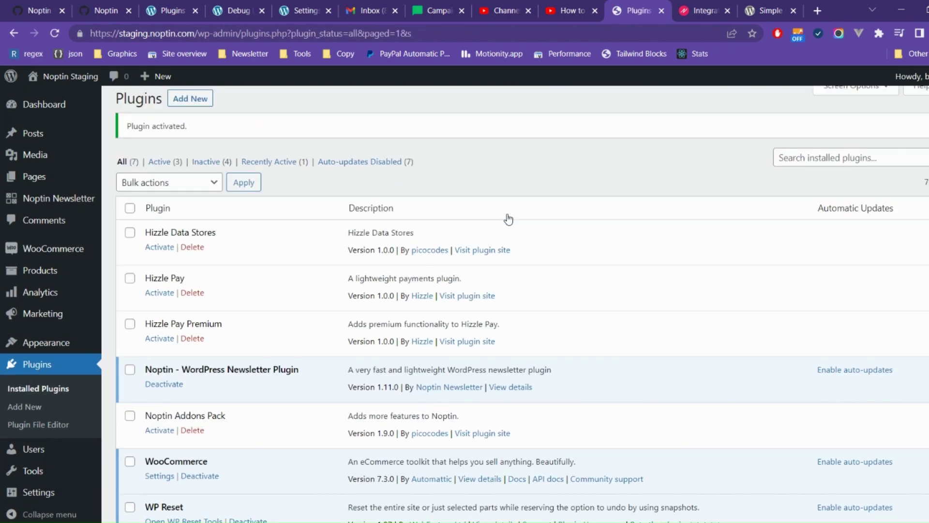
pyautogui.moveTo(58, 199)
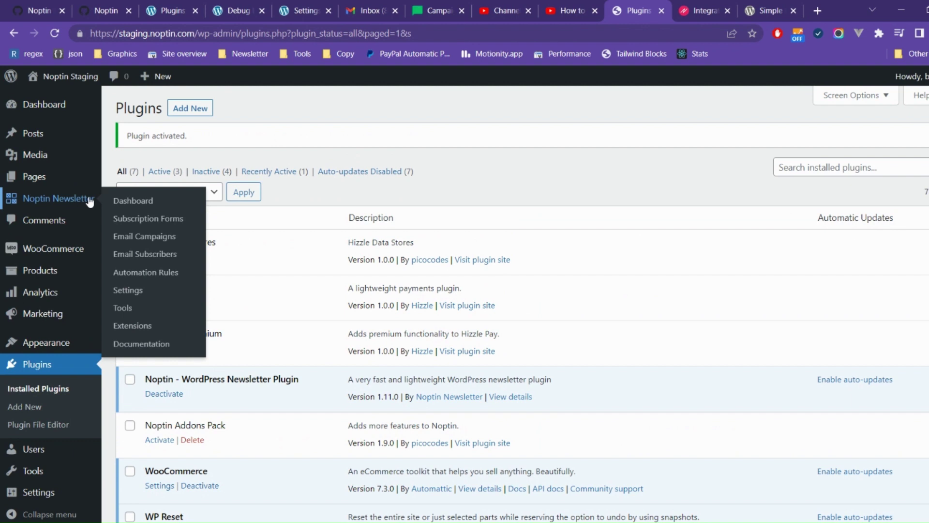
pyautogui.click(155, 268)
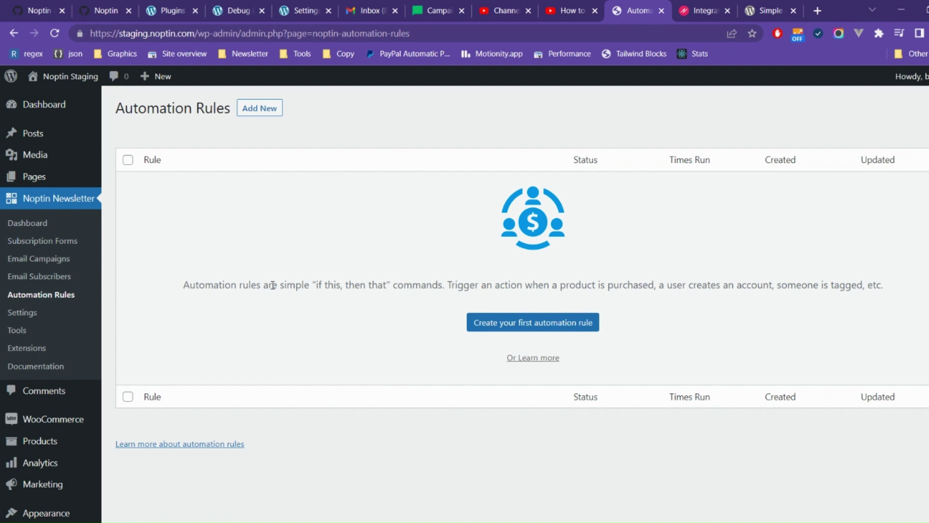
# Create a rule triggered by WooCommerce Order Completed with a Send Email action and continue
pyautogui.click(551, 333)
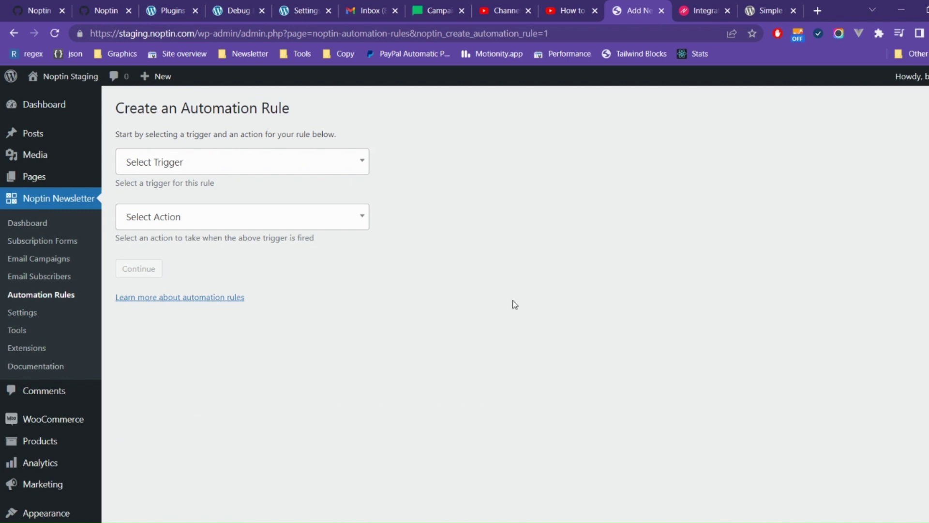
pyautogui.click(280, 155)
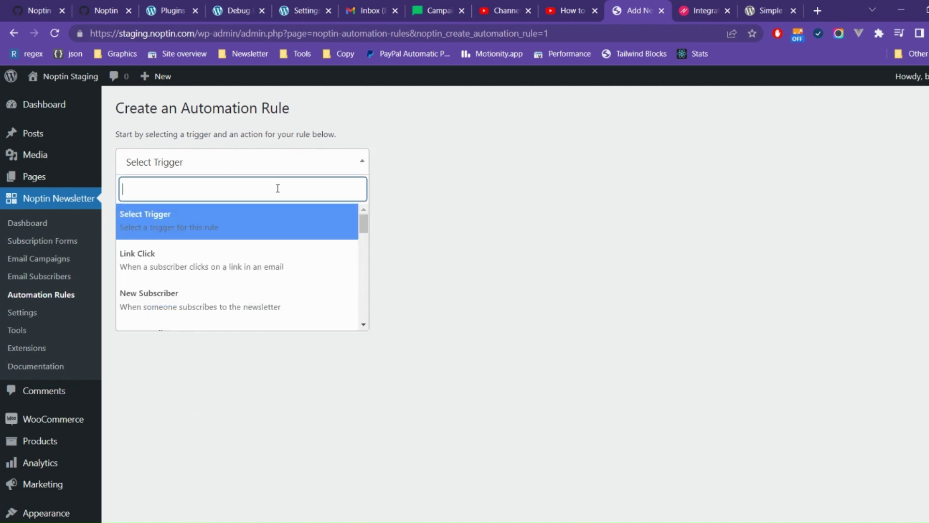
pyautogui.write('woo')
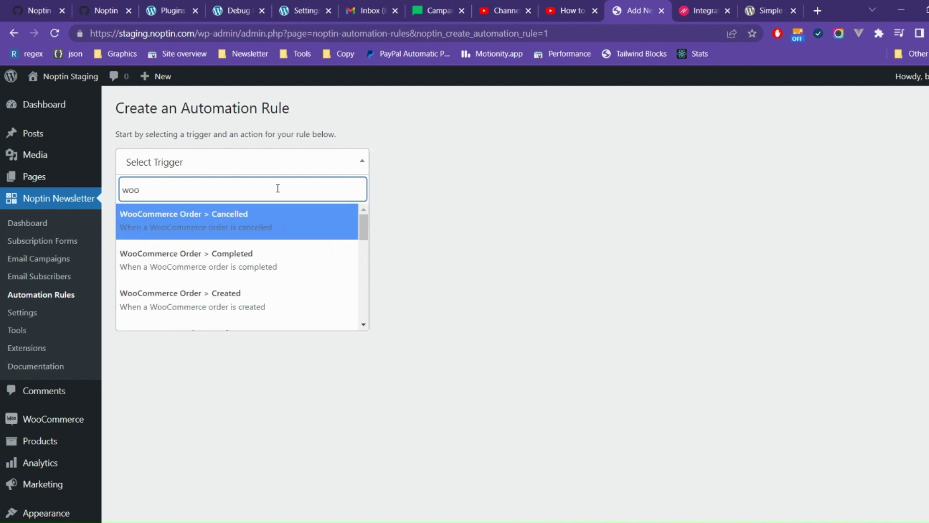
pyautogui.write('co')
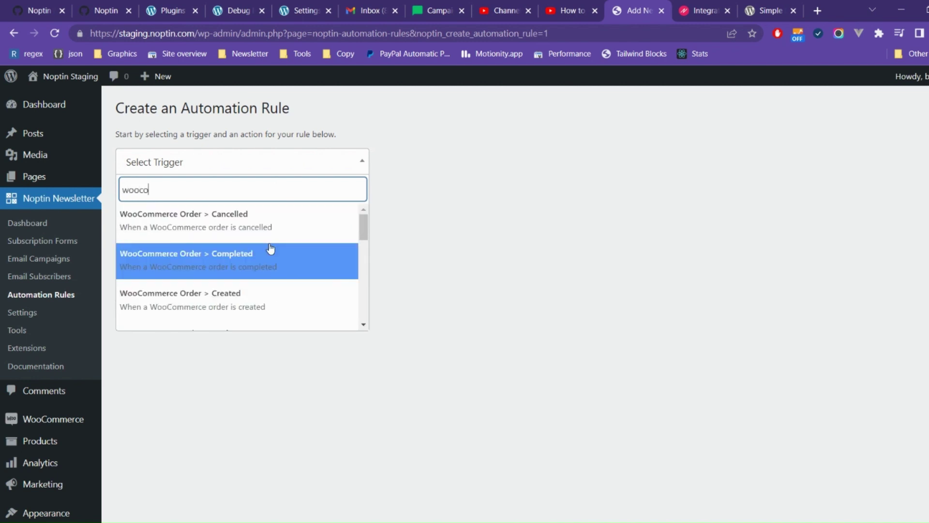
pyautogui.click(269, 248)
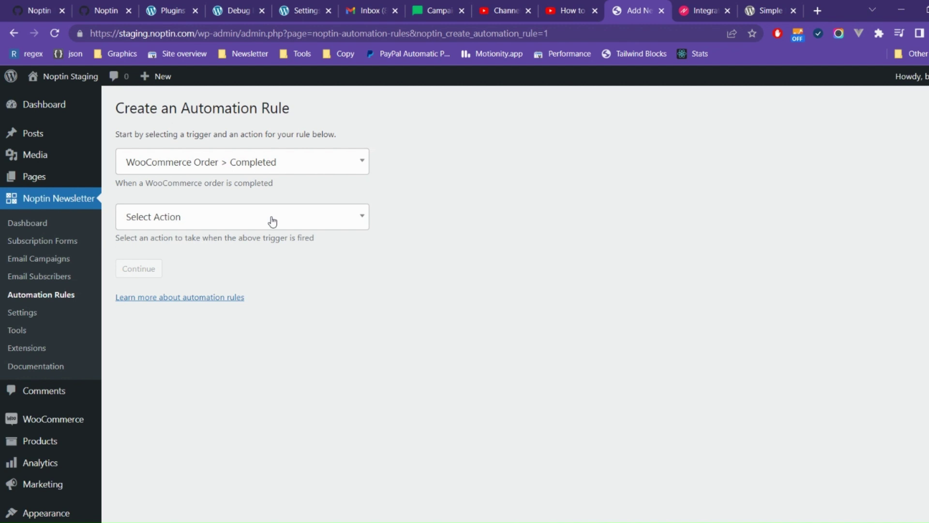
pyautogui.click(273, 221)
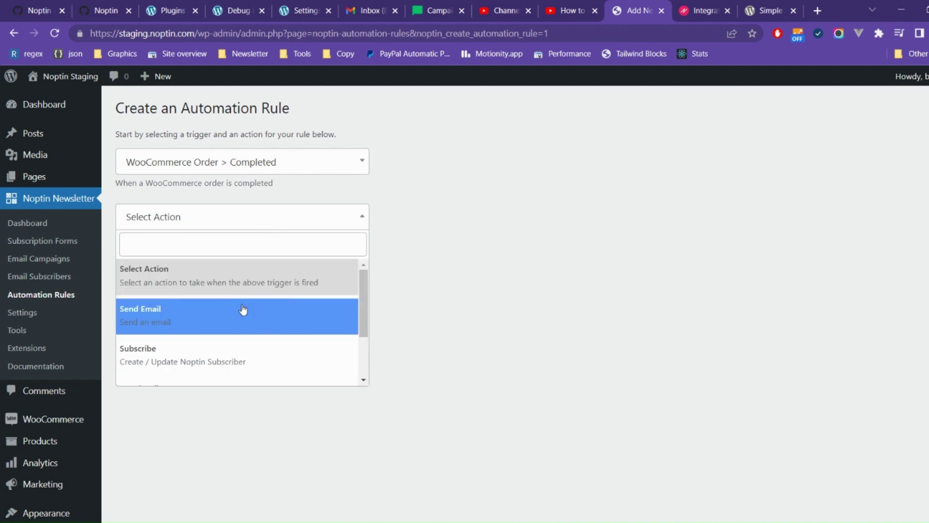
pyautogui.click(243, 309)
pyautogui.click(138, 269)
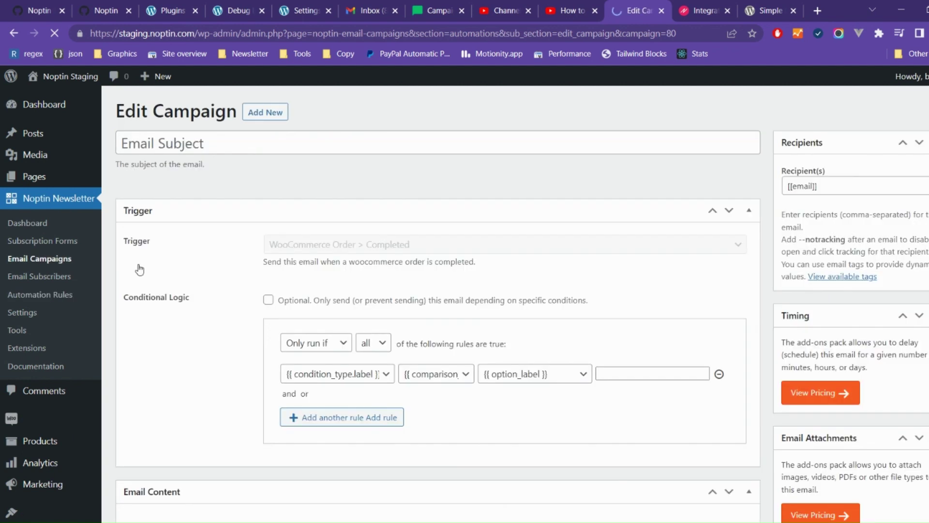
pyautogui.scroll(-1, 139, 269)
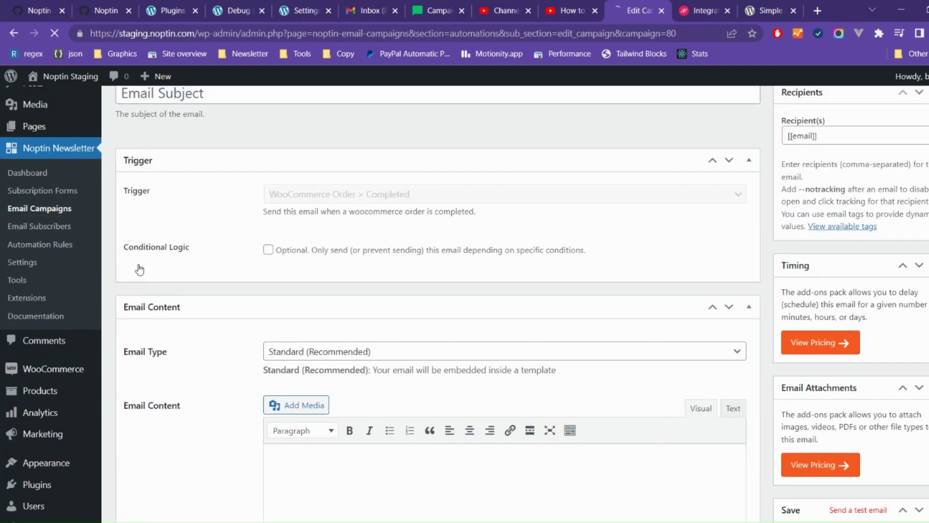
pyautogui.scroll(-1, 139, 269)
pyautogui.scroll(-2, 139, 269)
pyautogui.scroll(-2, 139, 269)
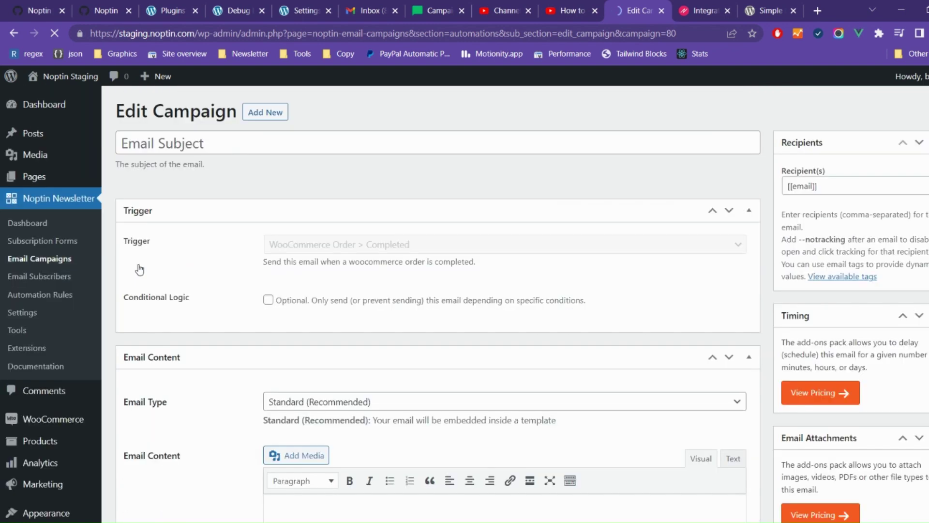
# Enter the subject 'Please rate the products you purchased'
pyautogui.click(294, 144)
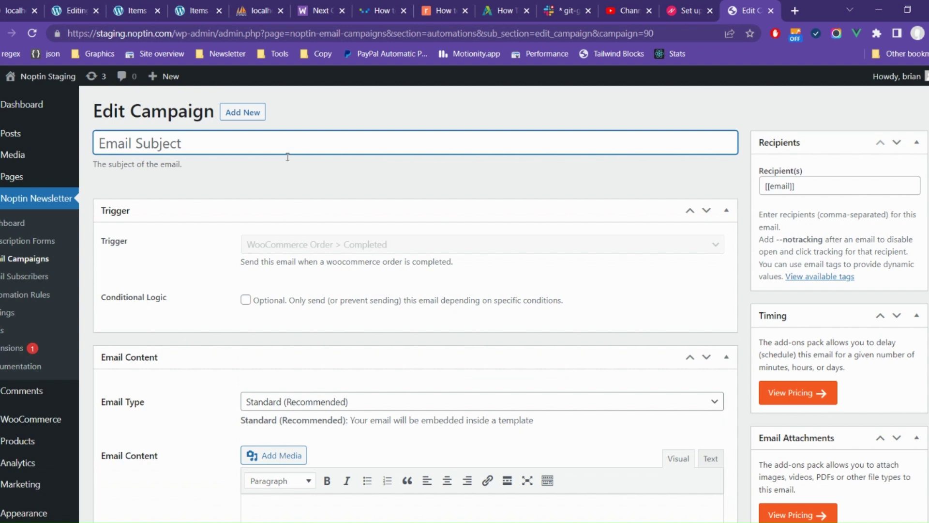
pyautogui.write('Ple')
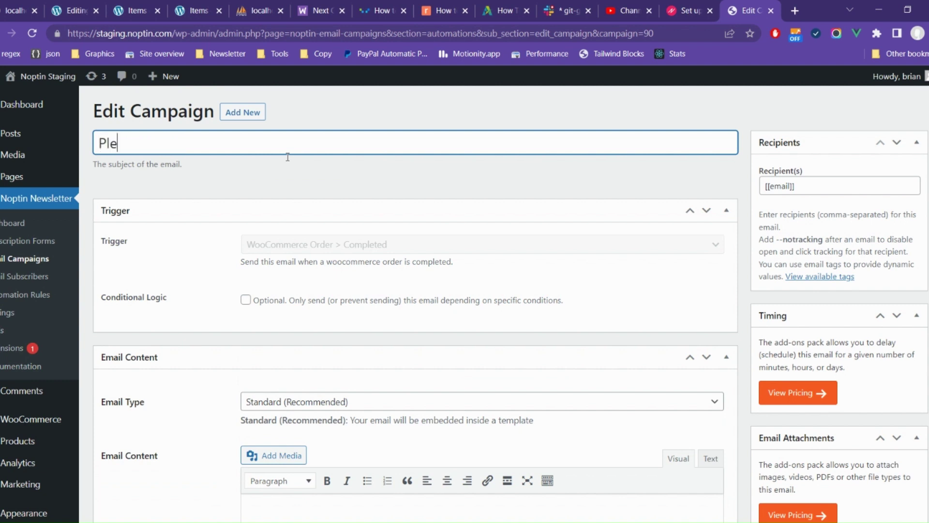
pyautogui.write('ase rate t')
pyautogui.write('he produc')
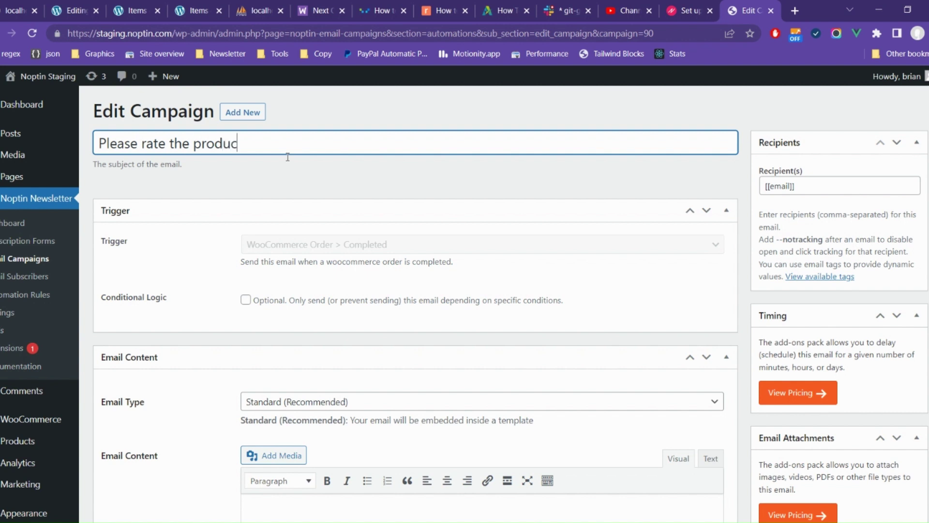
pyautogui.write('ts you purch')
pyautogui.write('ased')
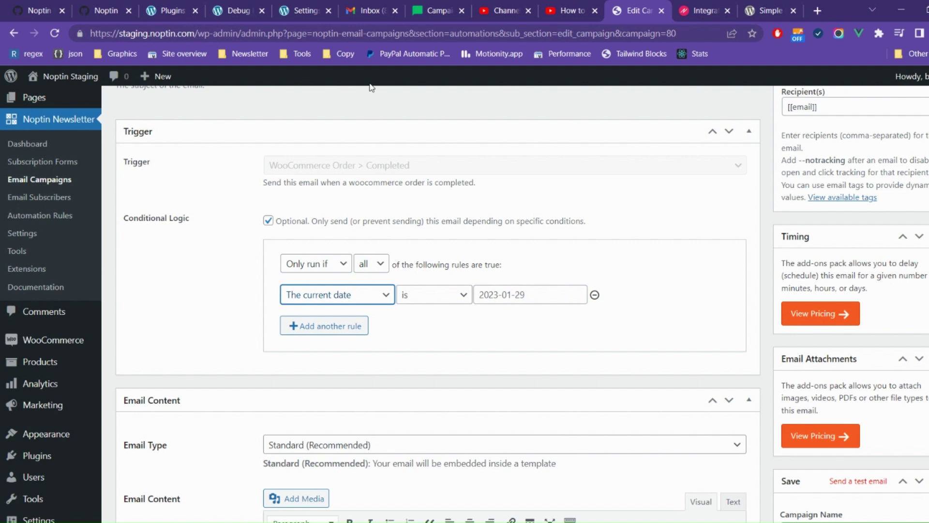
# Condition on WooCommerce orders is 1 and add a second rule on billing country
pyautogui.click(503, 295)
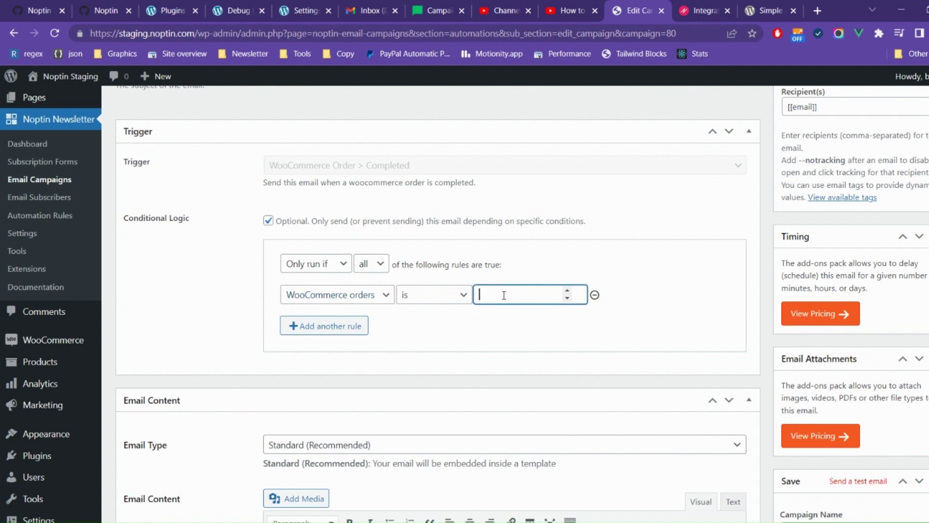
pyautogui.write('1')
pyautogui.click(296, 327)
pyautogui.click(324, 334)
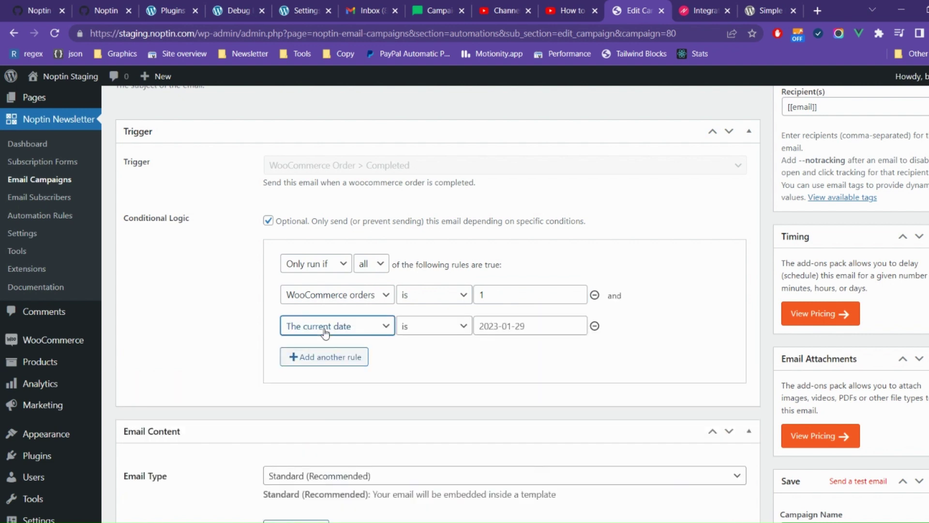
pyautogui.click(357, 271)
pyautogui.click(544, 335)
pyautogui.write('un')
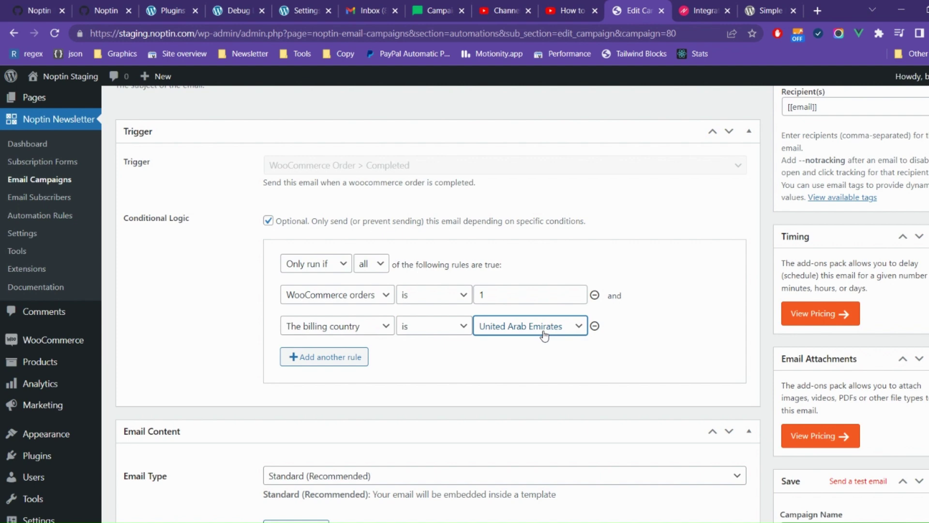
# Set the billing country to United Kingdom (UK) and select the customer first-name tag to copy
pyautogui.press('Down')
pyautogui.press('Down')
pyautogui.press('Up')
pyautogui.click(471, 376)
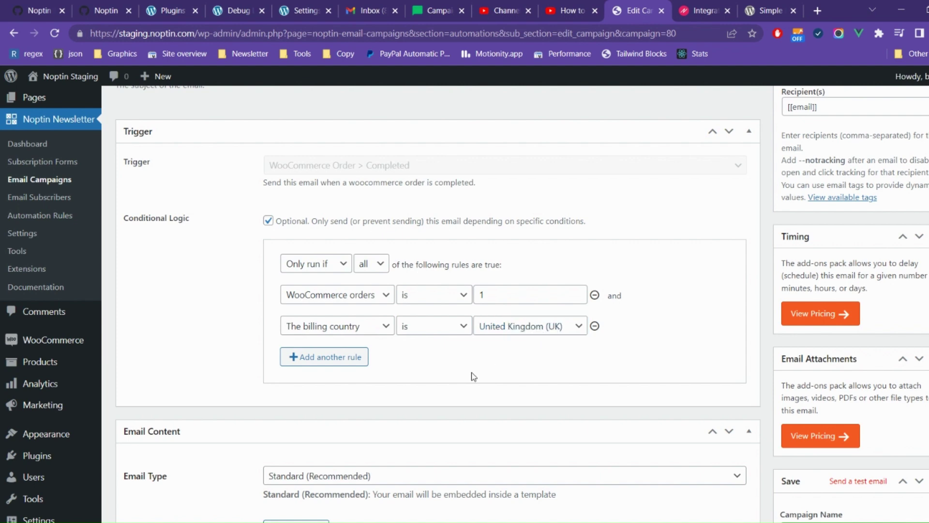
pyautogui.scroll(-2, 471, 376)
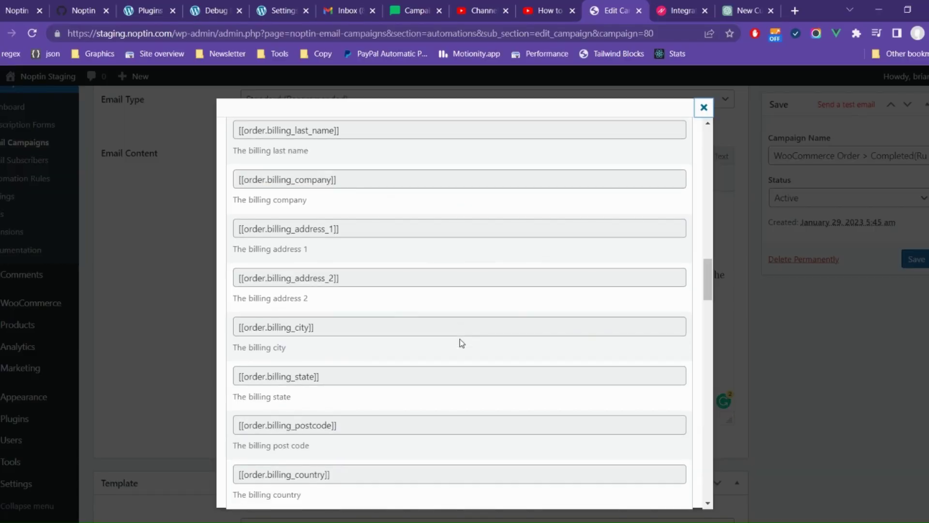
pyautogui.scroll(-1, 460, 338)
pyautogui.scroll(-3, 459, 338)
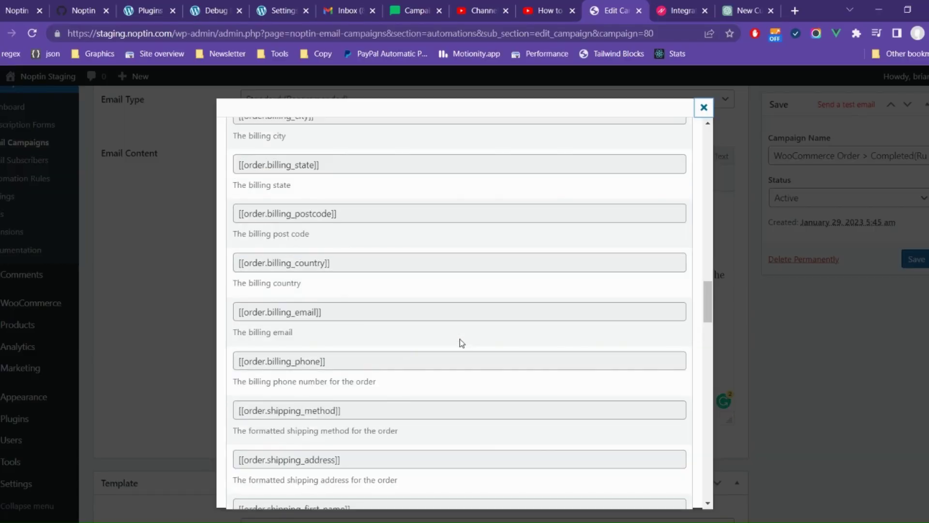
pyautogui.scroll(-5, 460, 340)
pyautogui.scroll(-7, 460, 338)
pyautogui.scroll(-2, 460, 339)
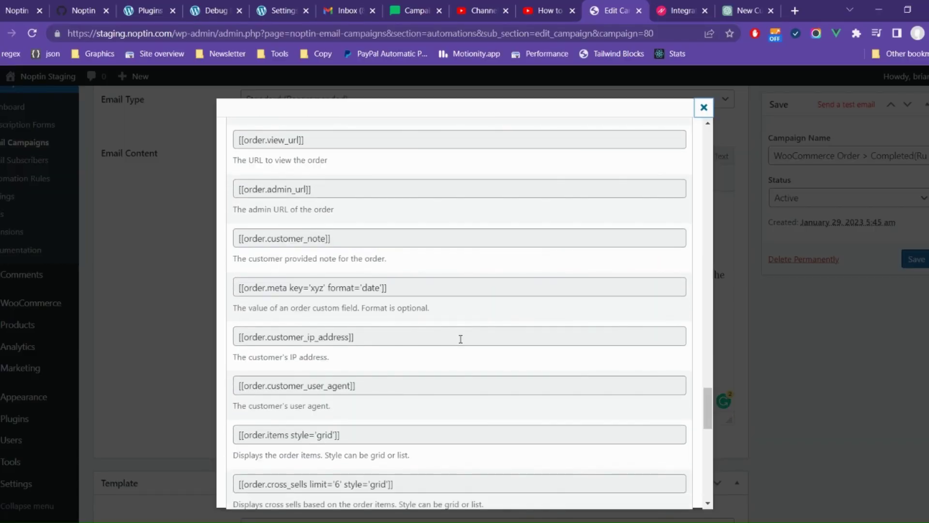
pyautogui.scroll(-2, 459, 339)
pyautogui.scroll(-2, 460, 339)
pyautogui.scroll(-4, 461, 339)
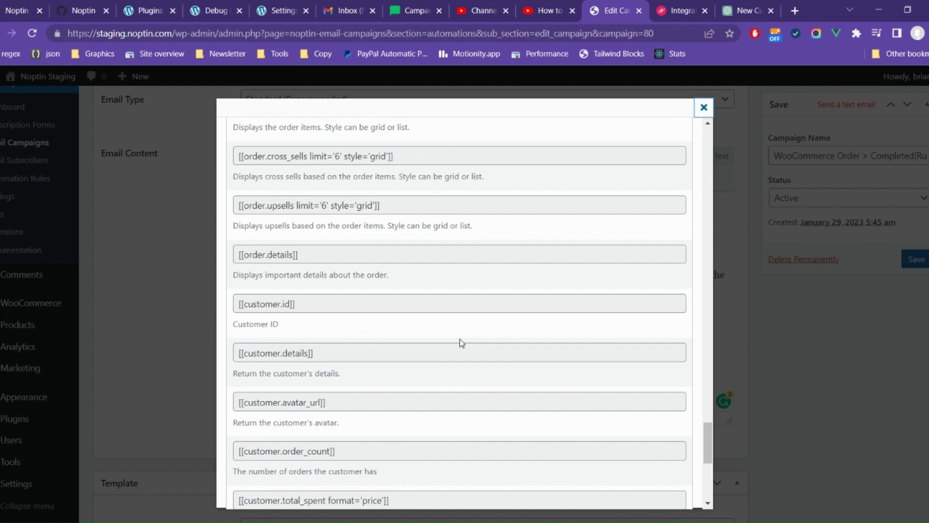
pyautogui.scroll(-3, 459, 339)
pyautogui.scroll(-1, 460, 339)
pyautogui.scroll(-3, 460, 340)
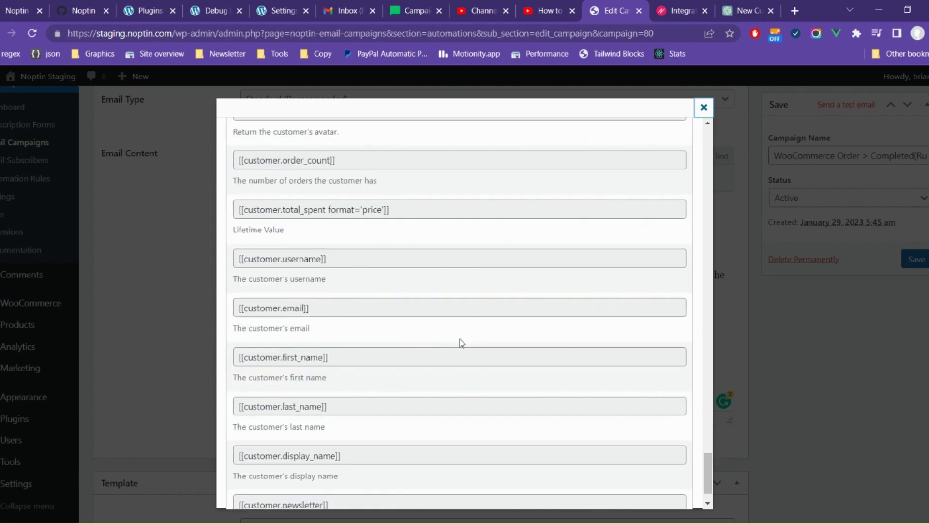
pyautogui.scroll(-1, 459, 339)
pyautogui.click(424, 315)
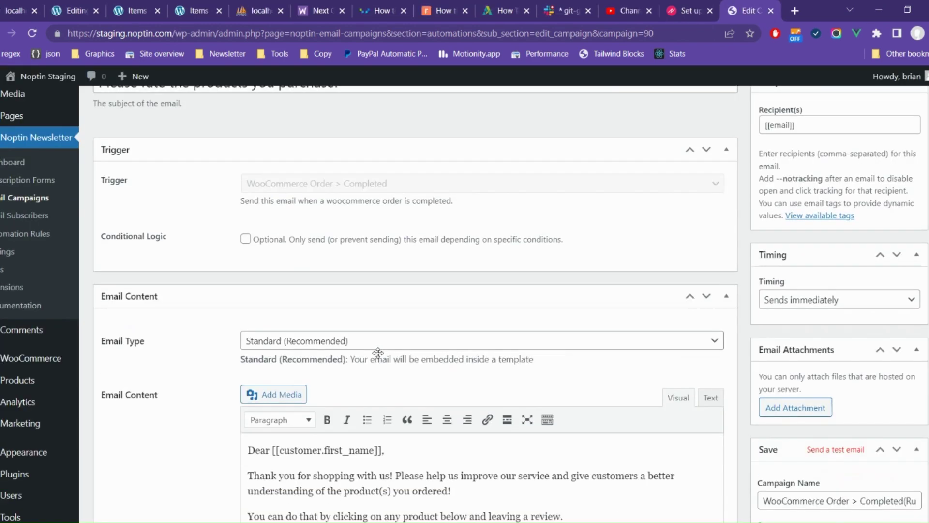
pyautogui.scroll(-2, 379, 352)
pyautogui.scroll(-2, 378, 353)
pyautogui.scroll(-1, 378, 353)
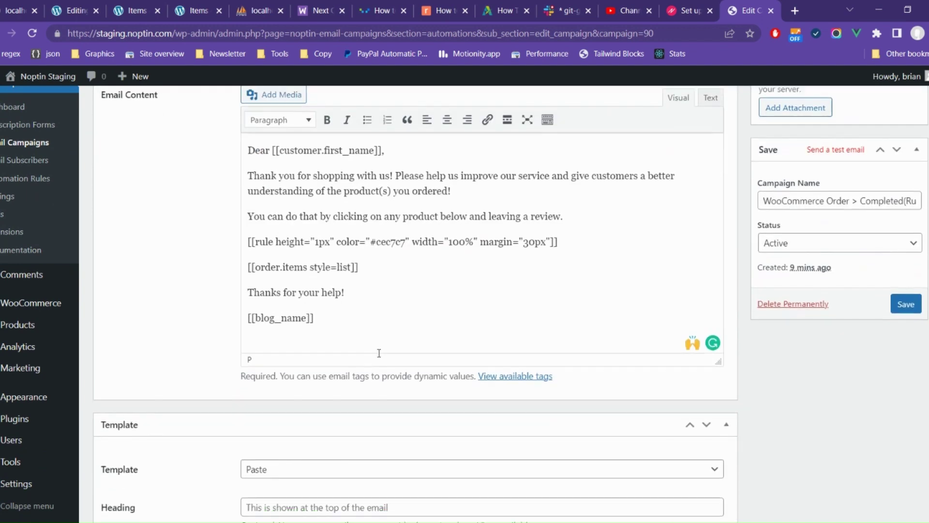
pyautogui.scroll(-3, 379, 354)
pyautogui.scroll(-1, 378, 352)
# Set heading and preview text 'Please rate the products you purchase!' with the WooCommerce template
pyautogui.click(428, 285)
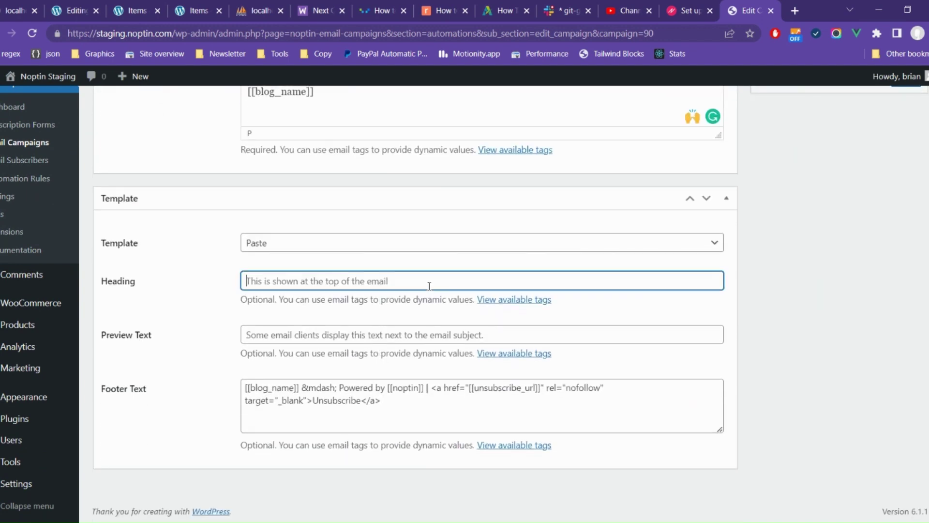
pyautogui.write('Please rate the products you purchase!')
pyautogui.click(400, 344)
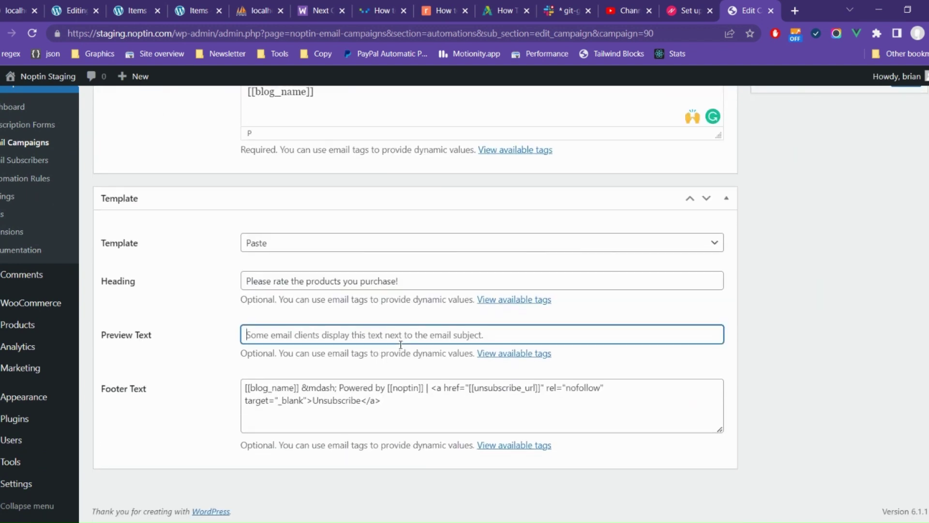
pyautogui.write('Please rate the products you purchase!')
pyautogui.click(433, 248)
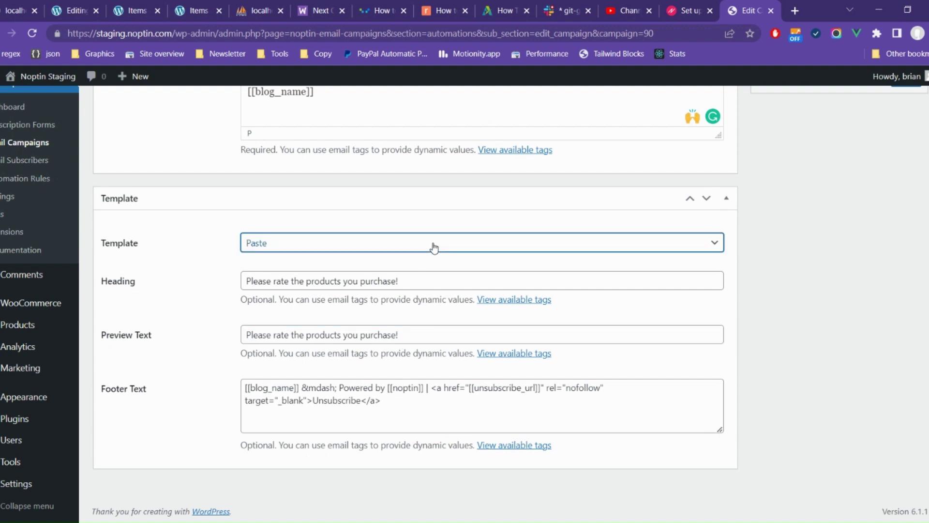
pyautogui.press('Down')
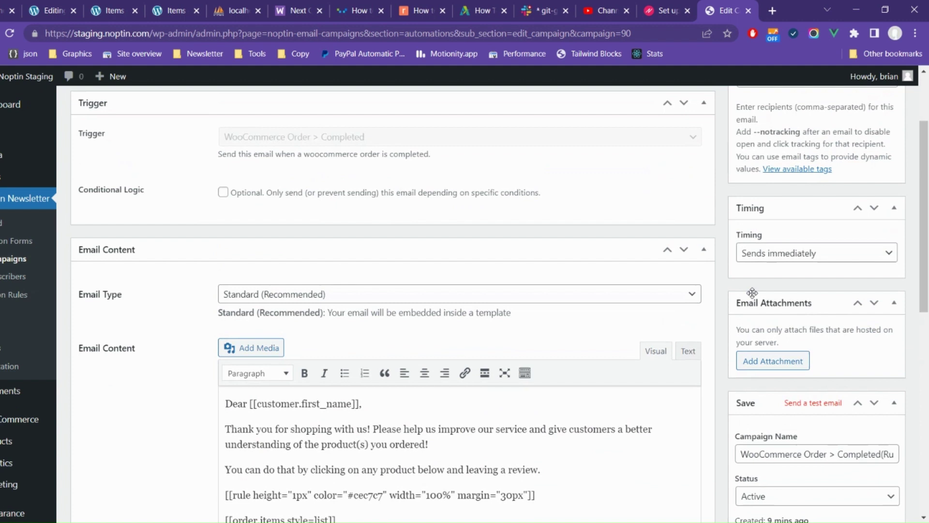
pyautogui.scroll(3, 753, 293)
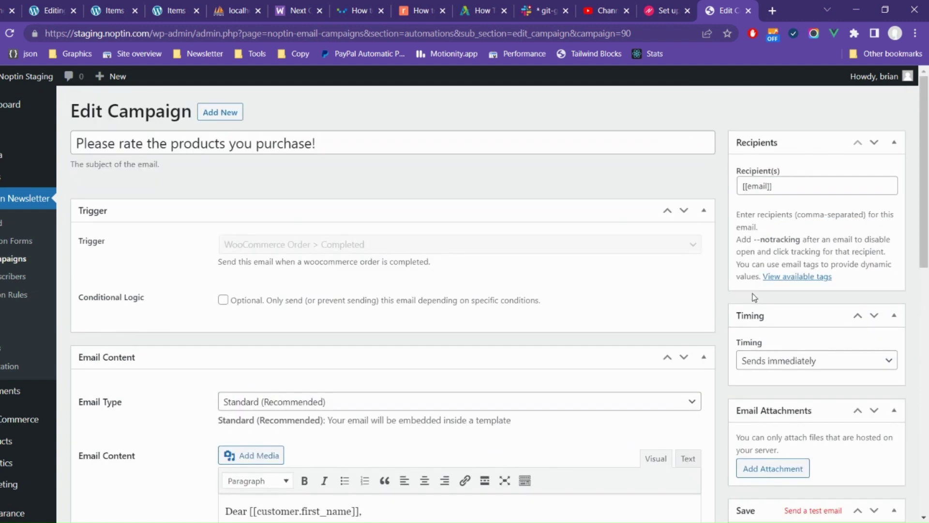
# Make the recipient '[[email]] --notracking' to disable open and click tracking
pyautogui.click(809, 187)
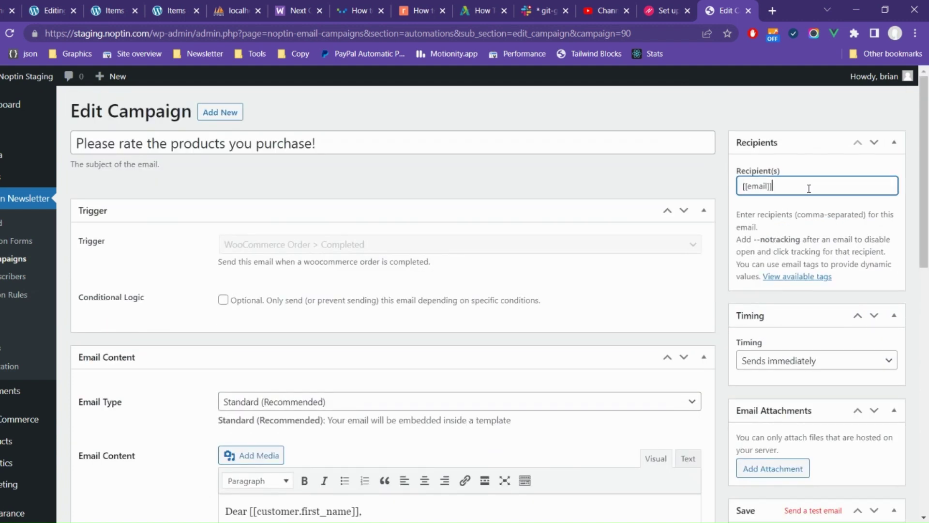
pyautogui.write('--no')
pyautogui.write('tracking')
pyautogui.scroll(-2, 814, 233)
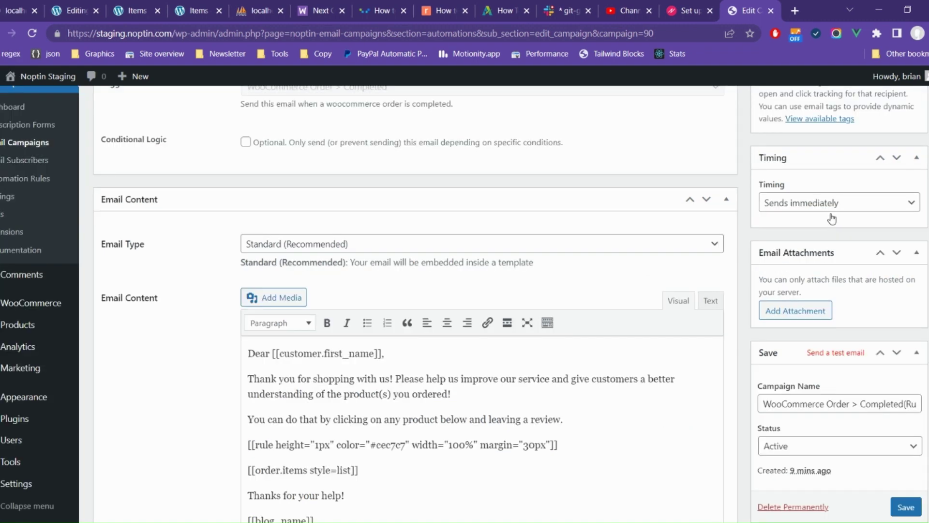
# Set the timing to send after a delay of 1 day
pyautogui.click(826, 210)
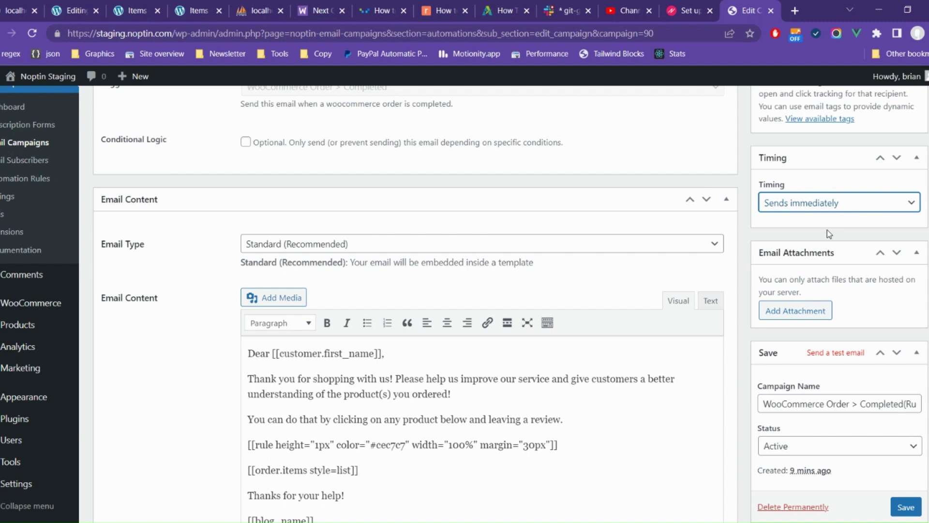
pyautogui.click(827, 229)
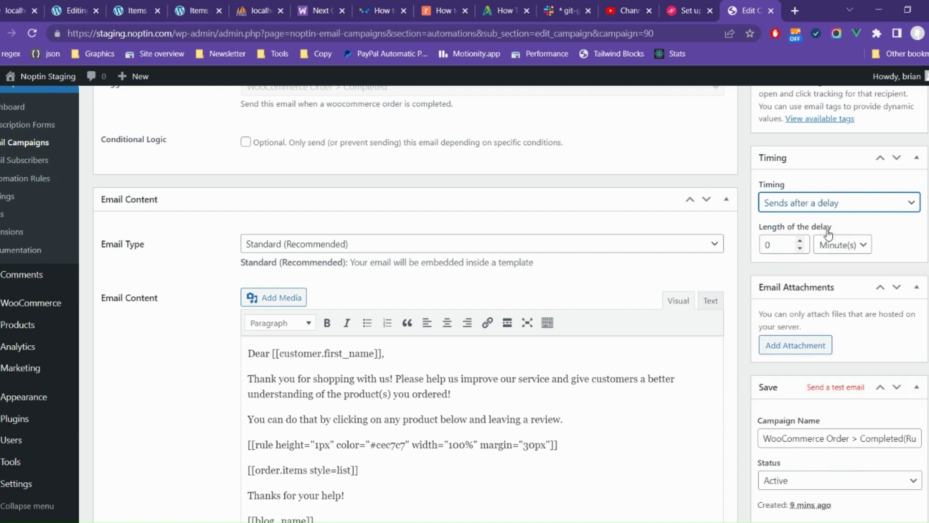
pyautogui.click(791, 251)
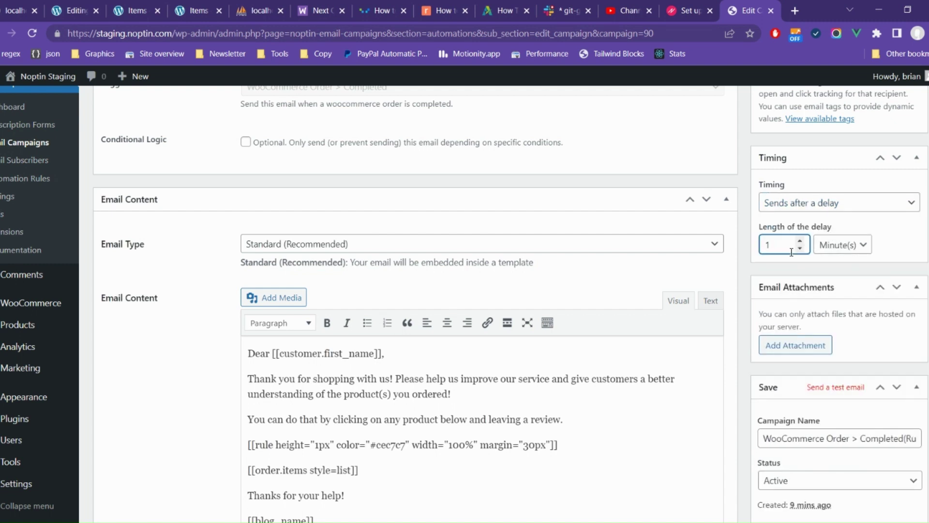
pyautogui.click(846, 247)
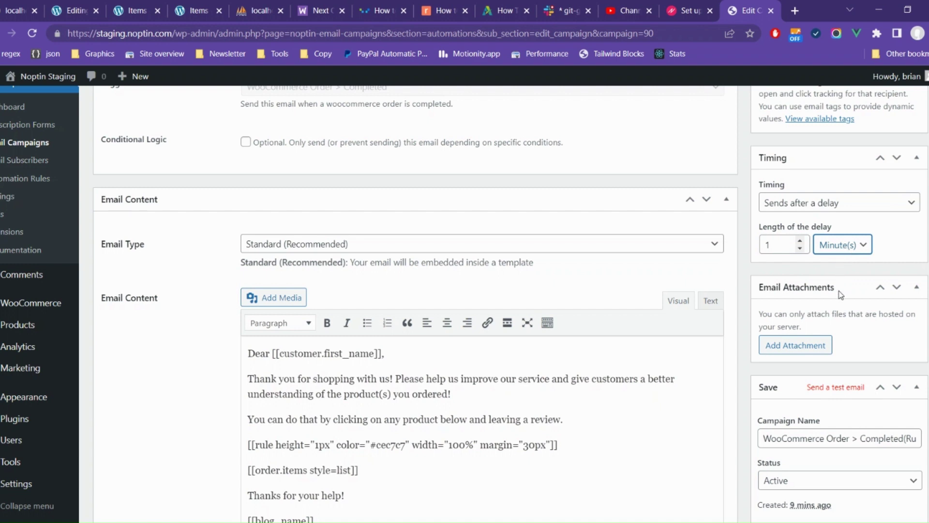
pyautogui.click(839, 293)
pyautogui.click(905, 255)
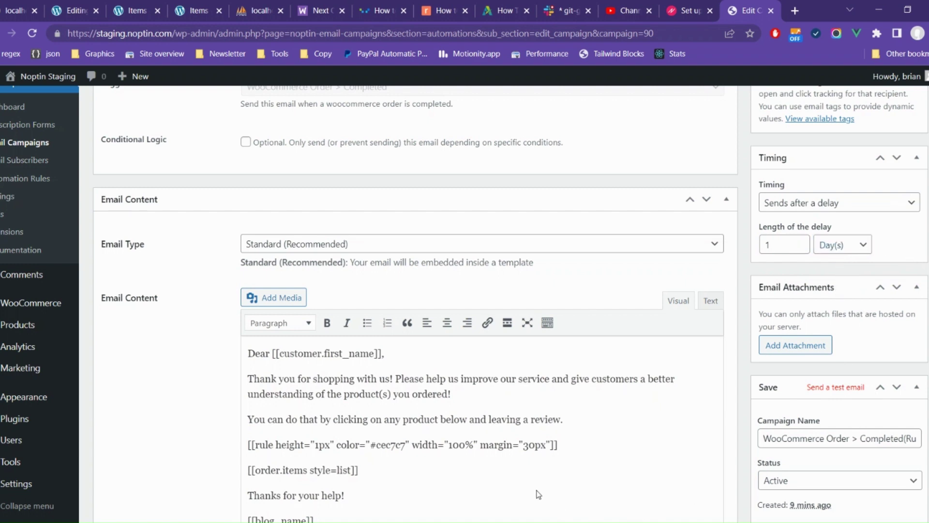
pyautogui.scroll(-3, 779, 250)
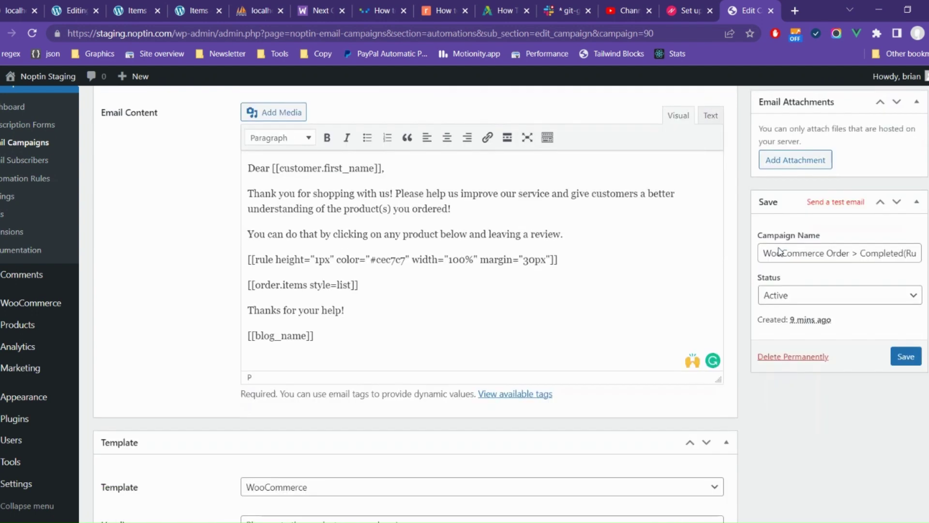
# Name the campaign 'Review Reminder' and save it
pyautogui.tripleClick(818, 231)
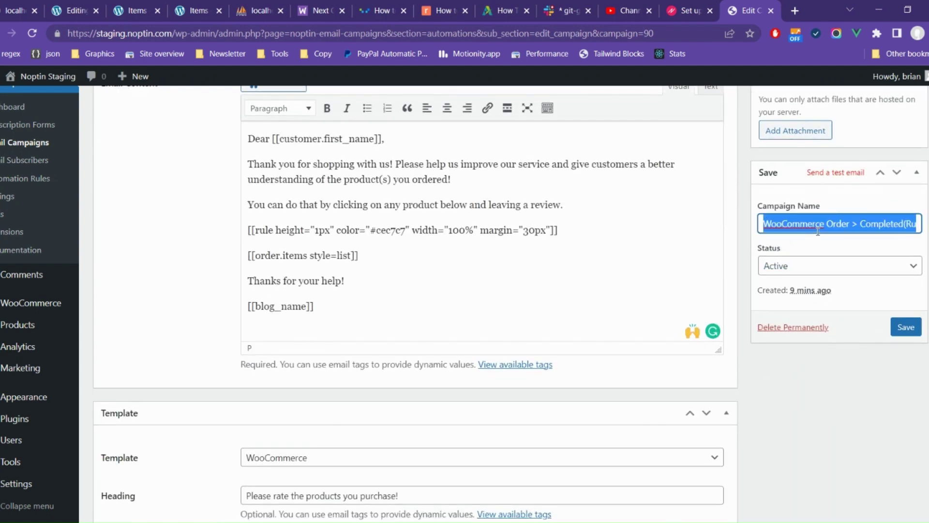
pyautogui.write('Review Reminder')
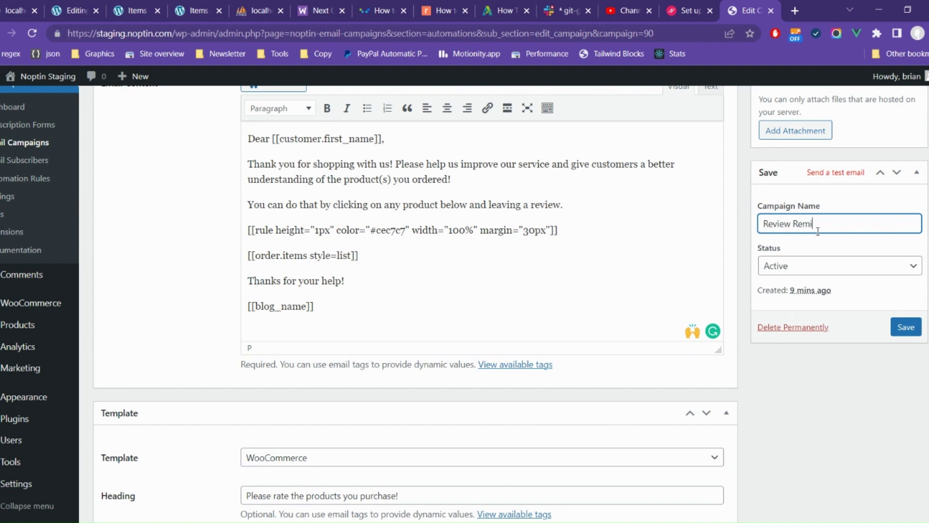
pyautogui.click(911, 336)
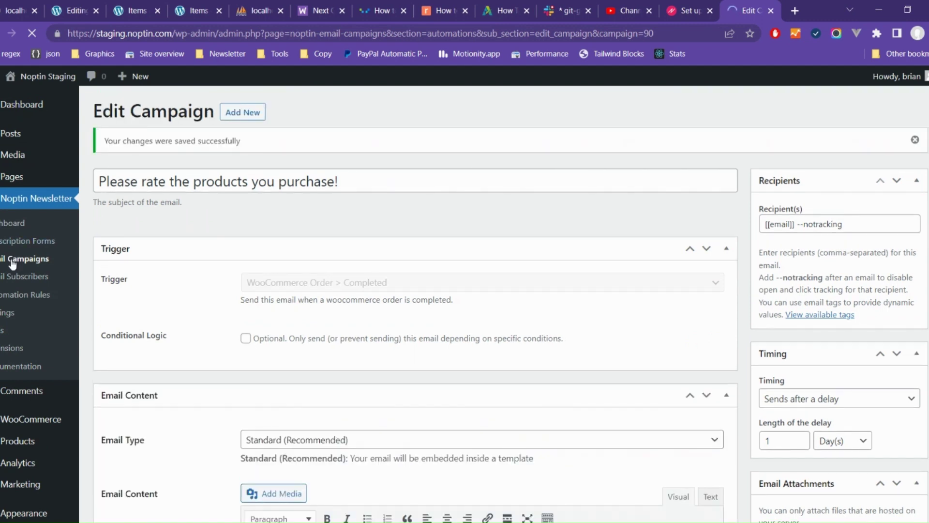
# Preview the Review Reminder email from the Automated Emails list, showing ordered products and footer
pyautogui.click(11, 265)
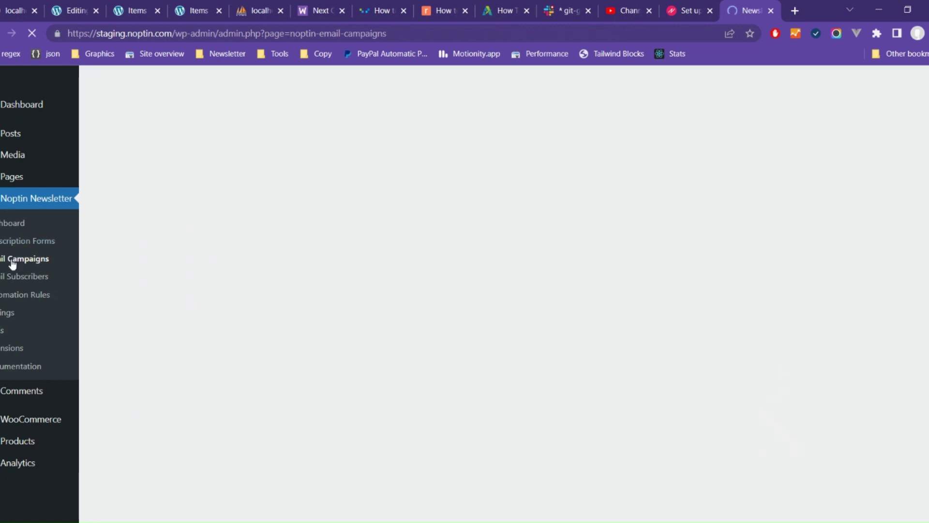
pyautogui.click(237, 116)
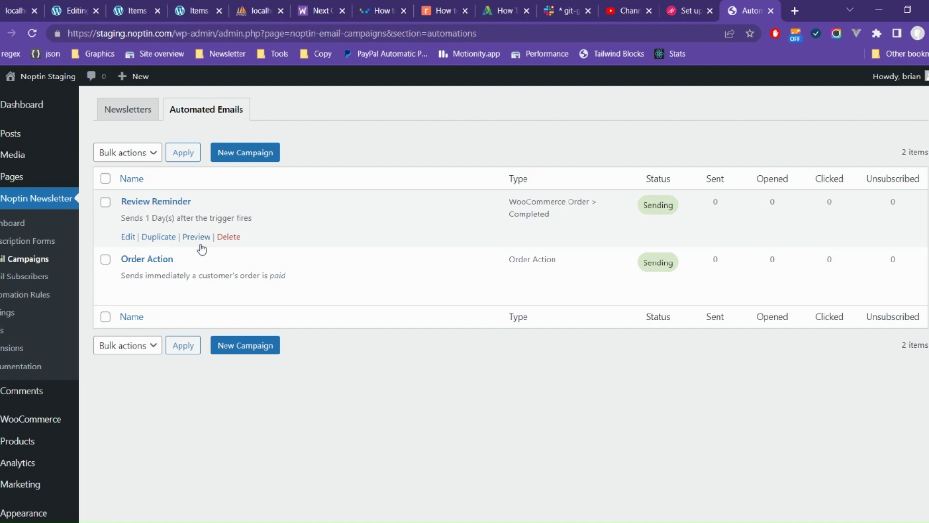
pyautogui.click(200, 242)
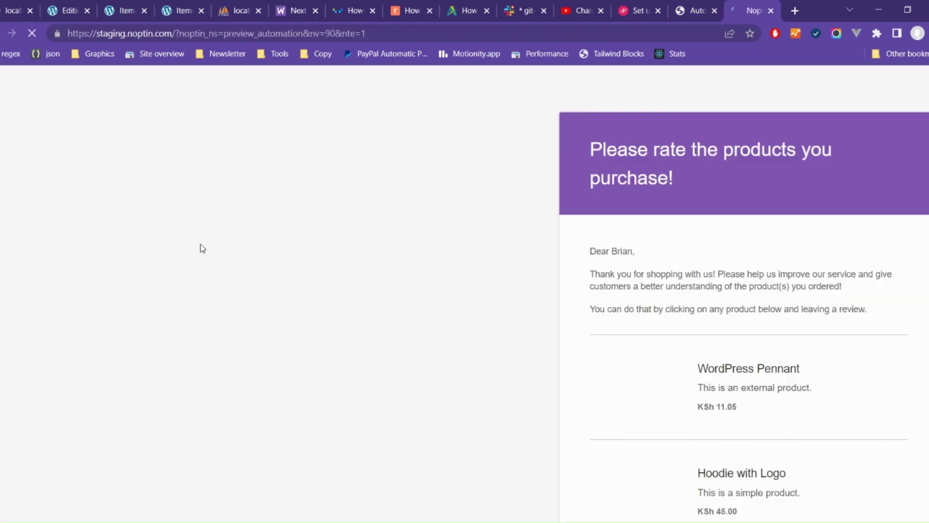
pyautogui.scroll(-2, 553, 306)
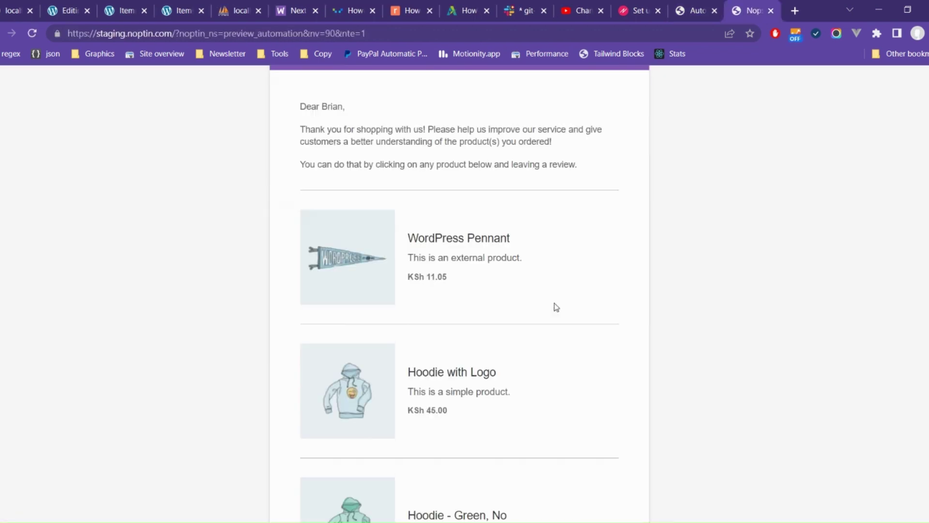
pyautogui.scroll(-2, 554, 306)
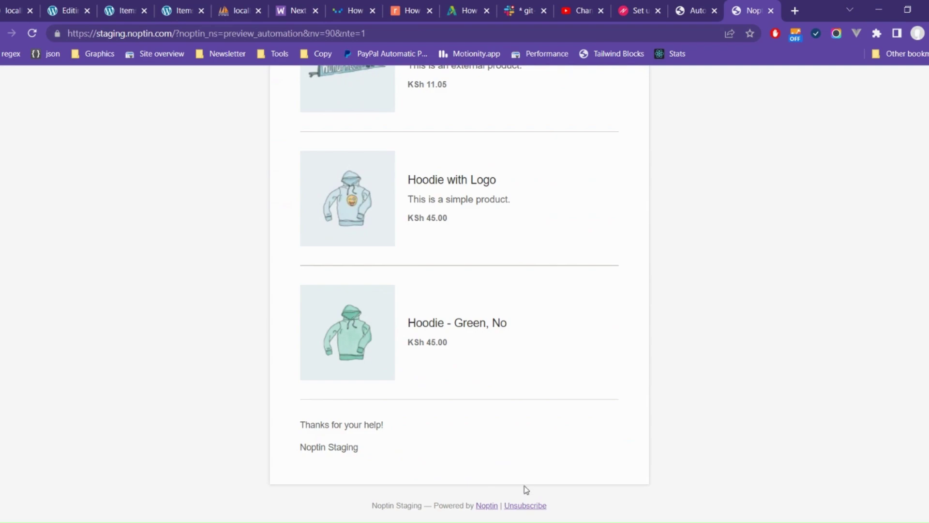